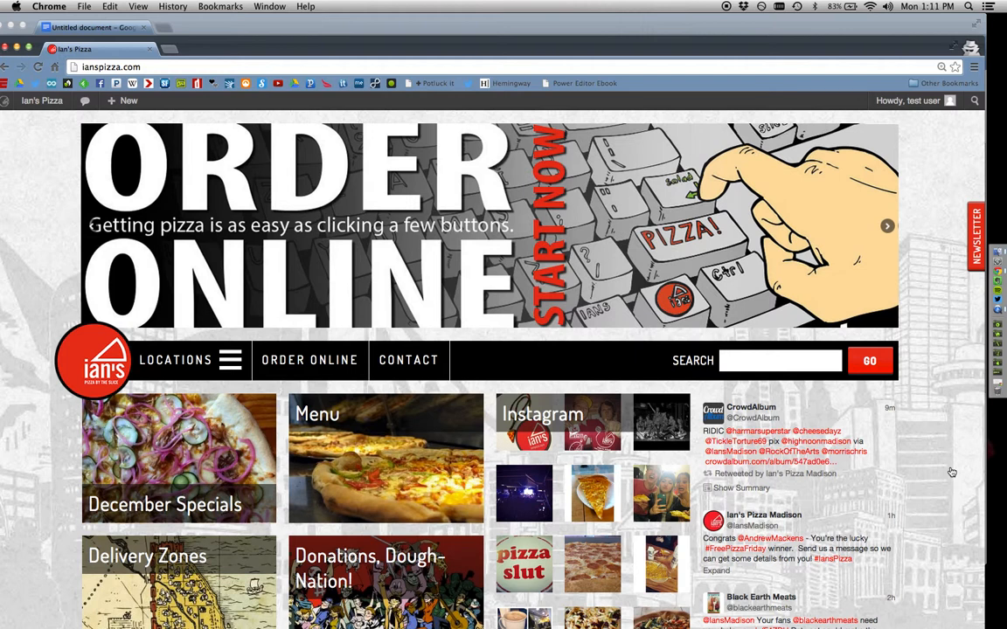
- Open the Fanatics! tile on the Ian's Pizza home page and look over the existing fanatic profiles
scroll(952, 472, "down", 3)
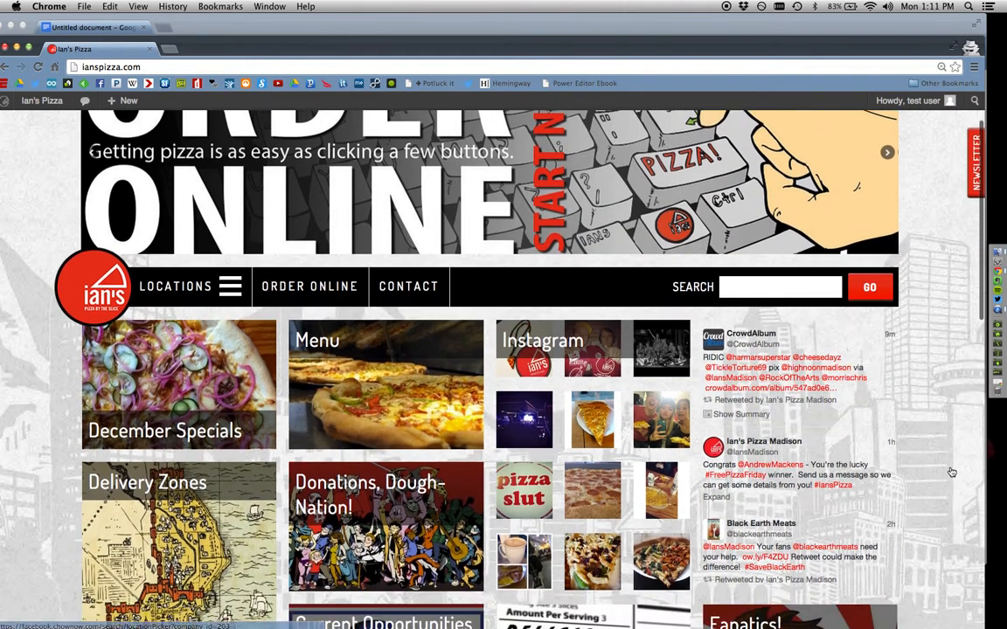
scroll(952, 471, "down", 3)
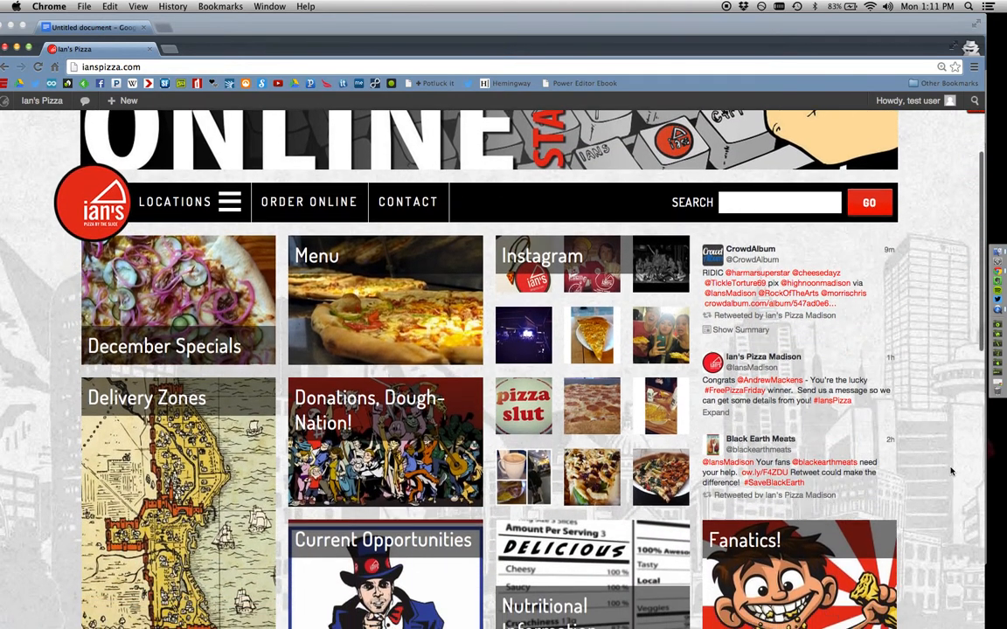
scroll(951, 472, "down", 3)
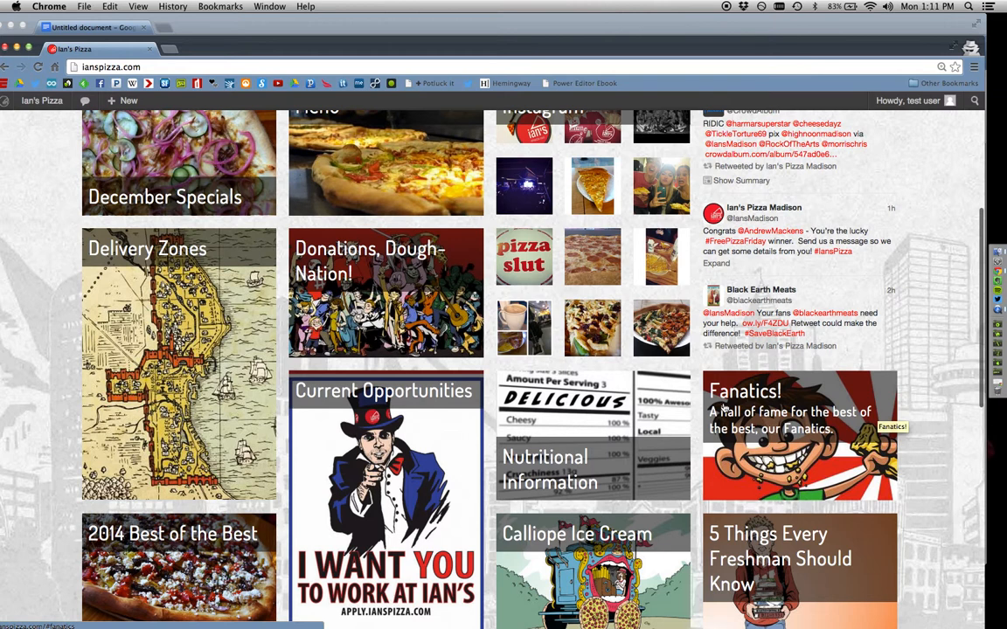
left_click(800, 392)
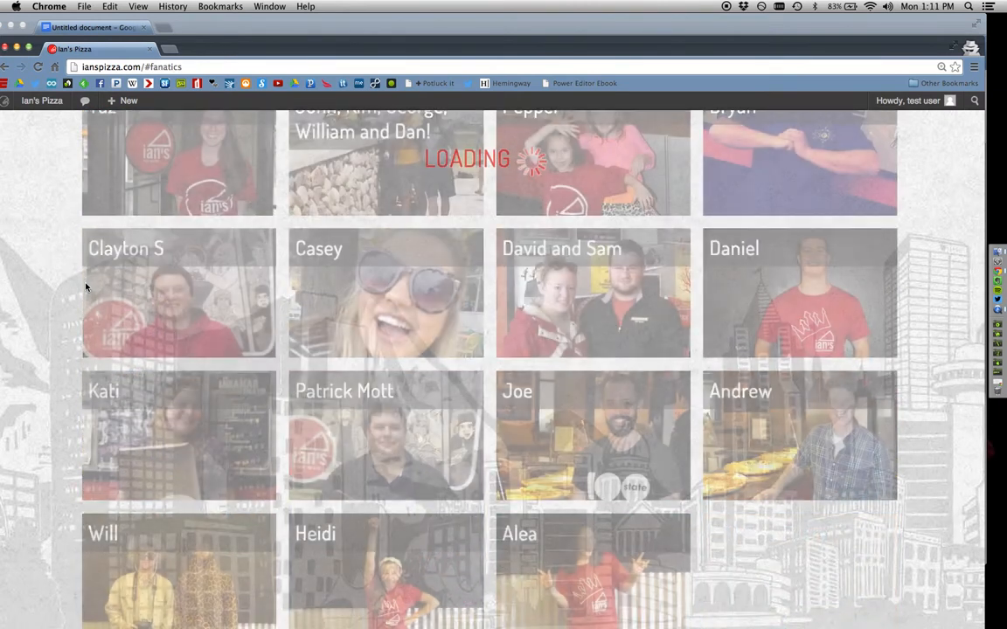
scroll(74, 243, "up", 2)
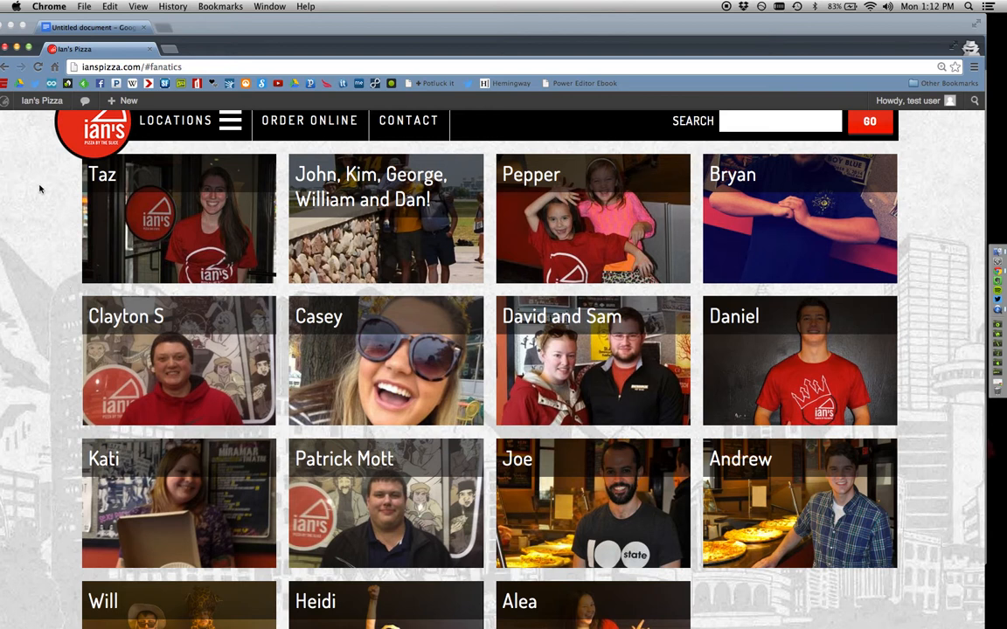
- Create a new post and enter the featured fanatic's first name as its title
mouse_move(114, 103)
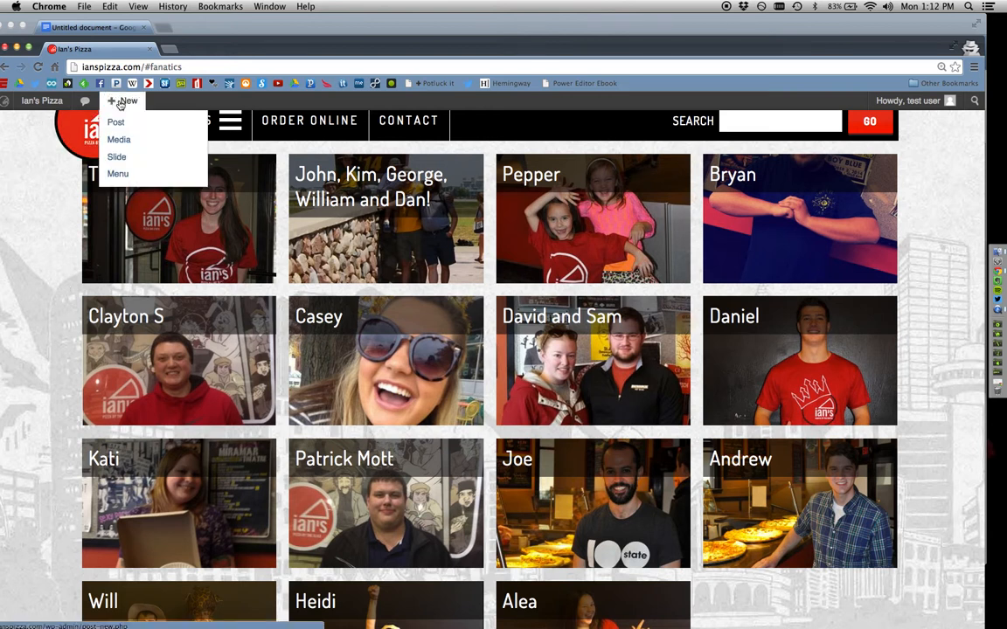
left_click(115, 124)
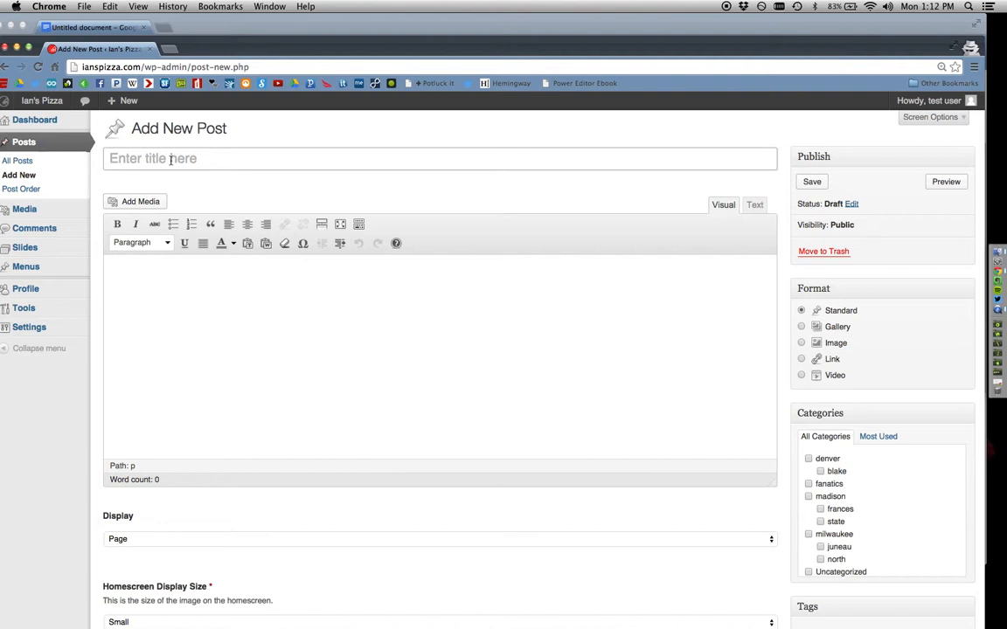
left_click(170, 159)
type("Dan")
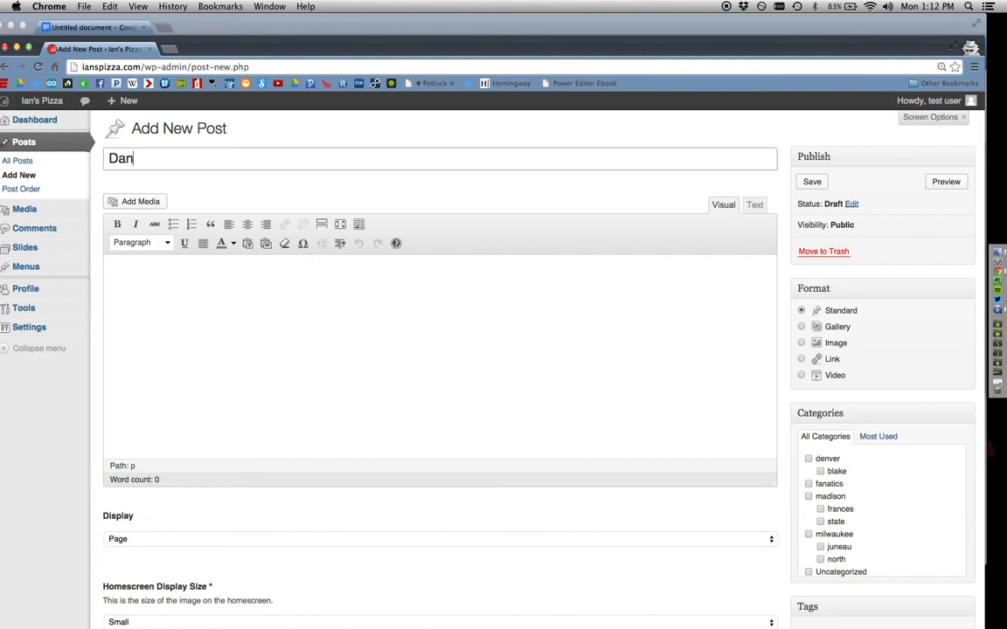
- Switch to the Google Docs document and copy the complete fanatic questionnaire, from the name line to the last answer
left_click(202, 30)
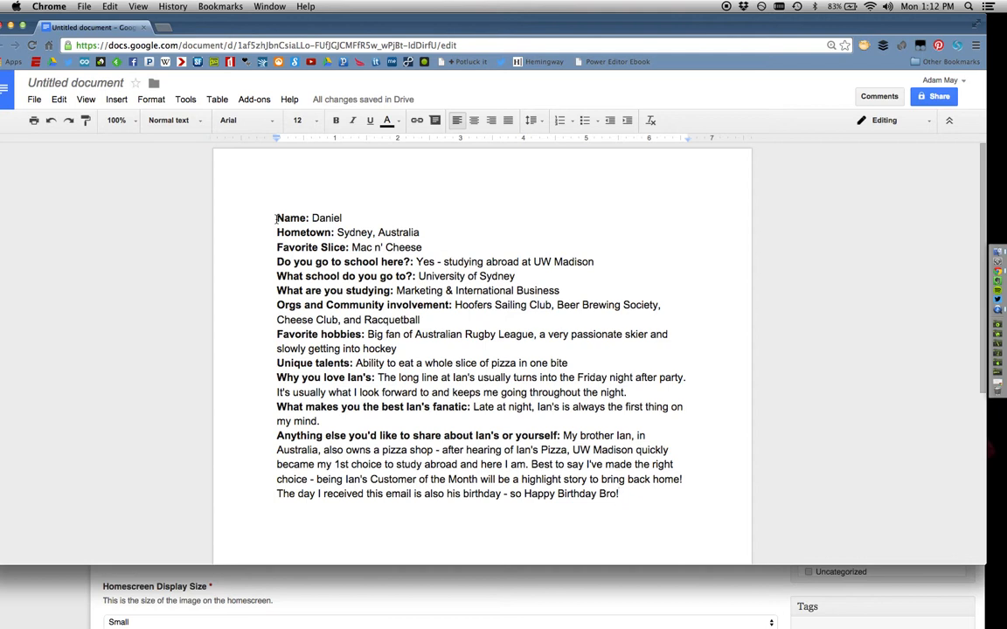
left_click_drag(276, 218, 619, 498)
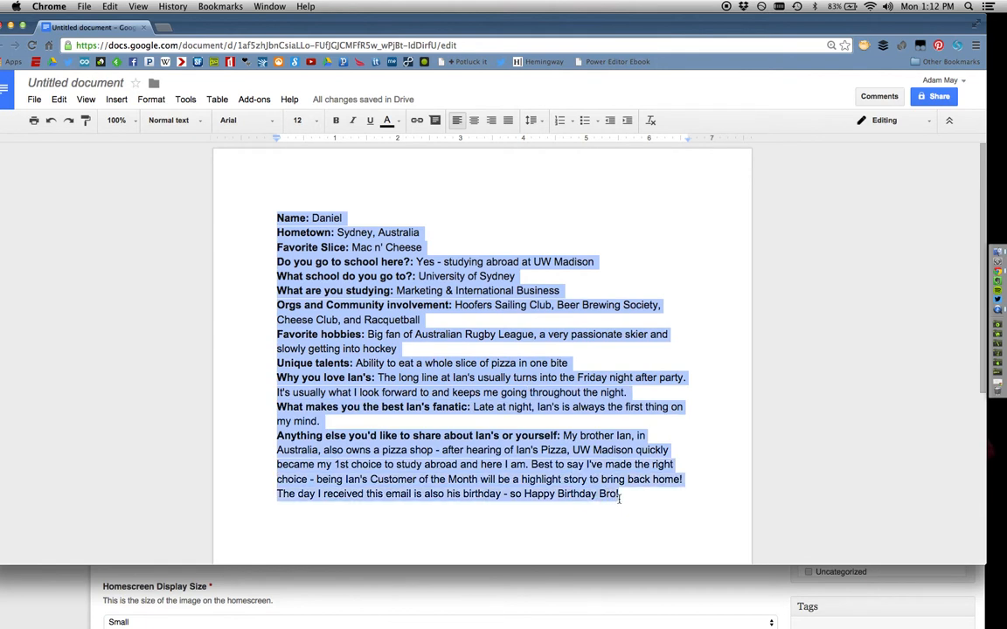
key("super+c")
- Return to the new WordPress post and insert the copied questionnaire into the body using Paste from Word, checking the pasted text
left_click(413, 610)
left_click(259, 314)
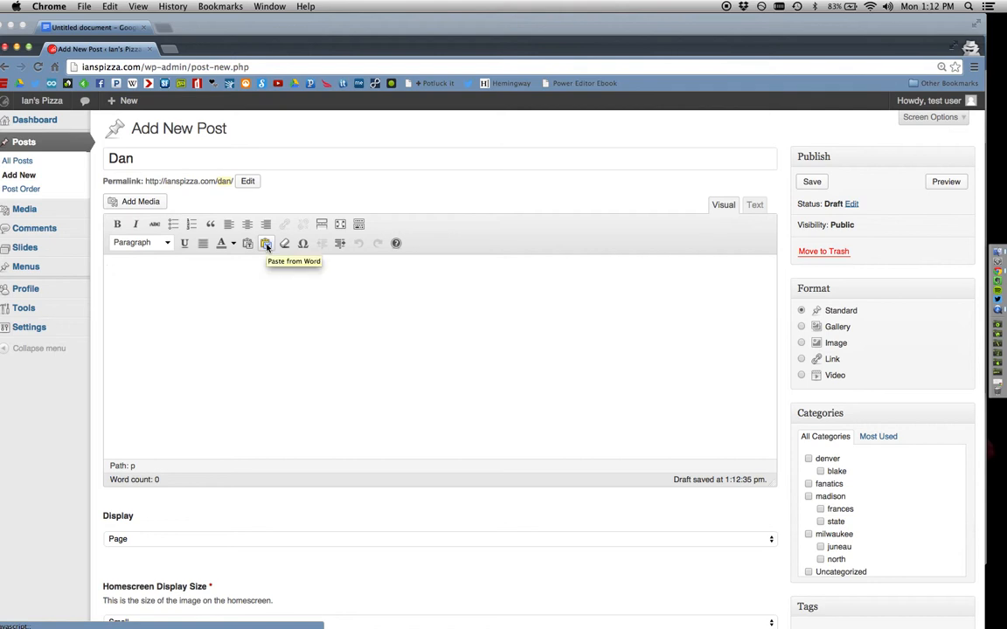
left_click(266, 244)
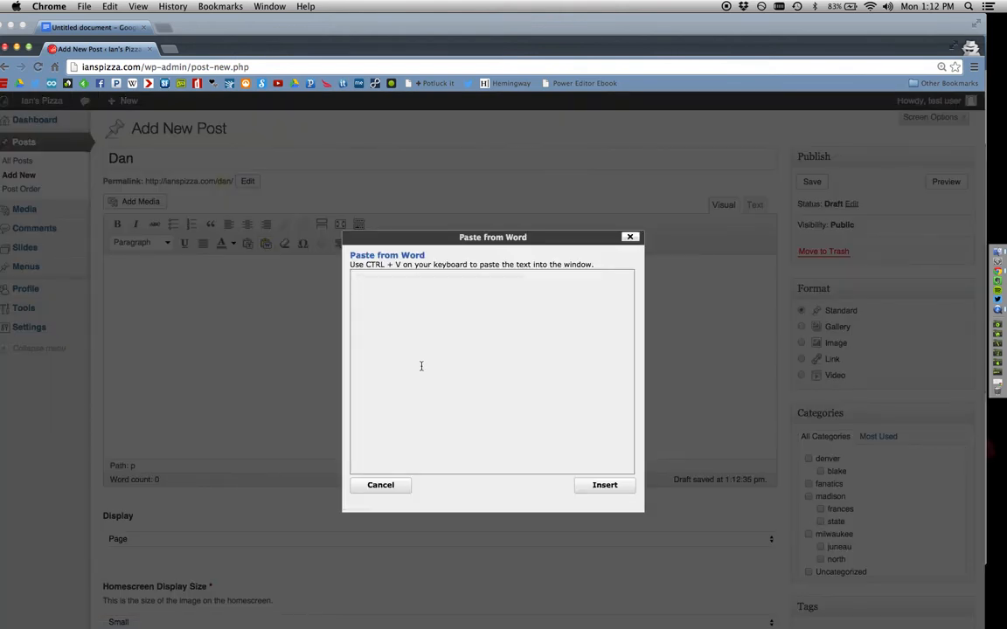
key("super+v")
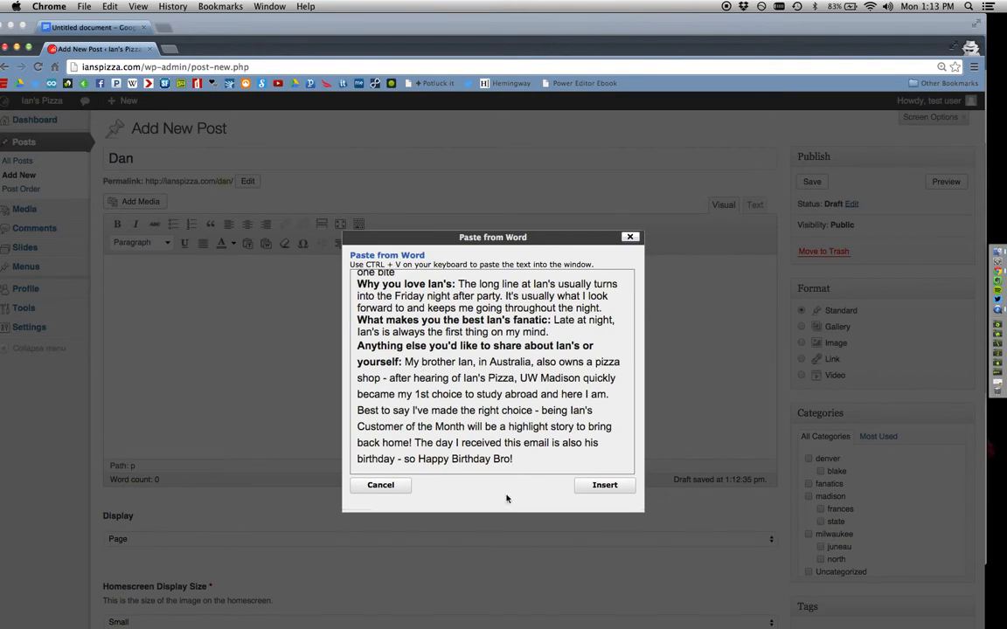
left_click(603, 485)
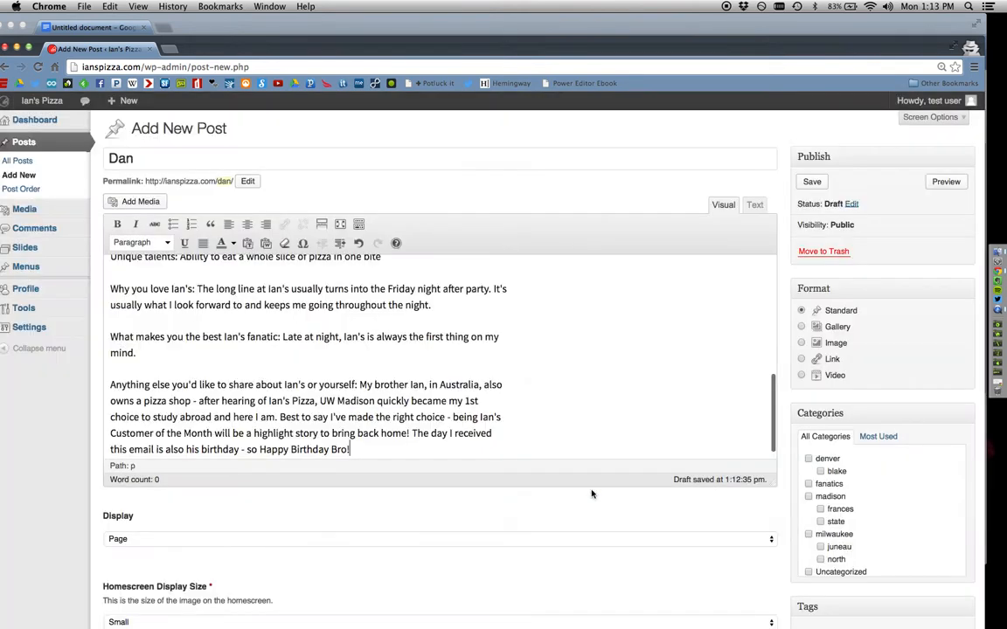
scroll(412, 389, "up", 5)
scroll(411, 389, "up", 3)
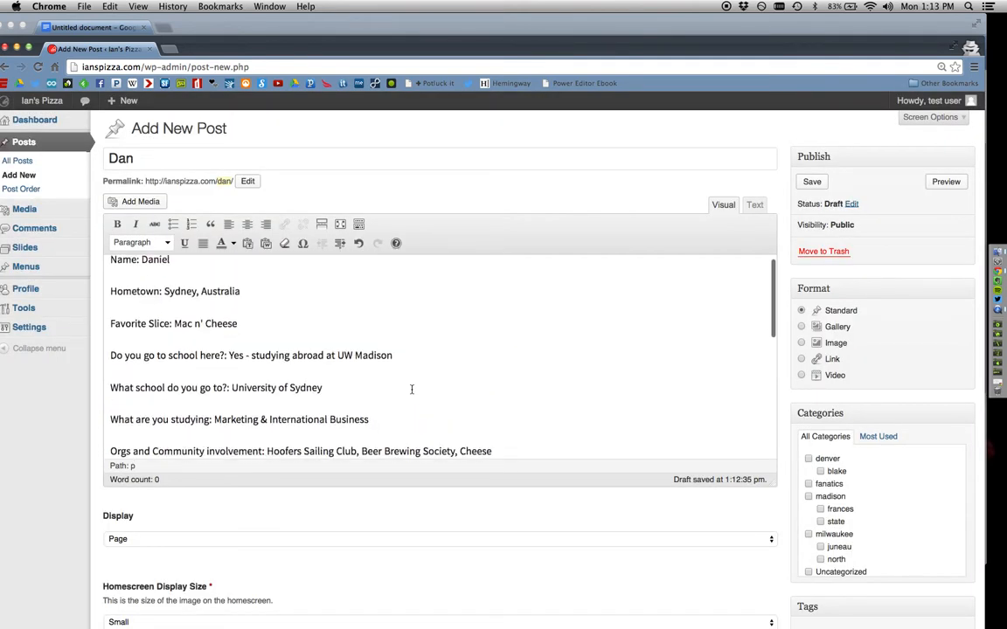
scroll(412, 389, "down", 10)
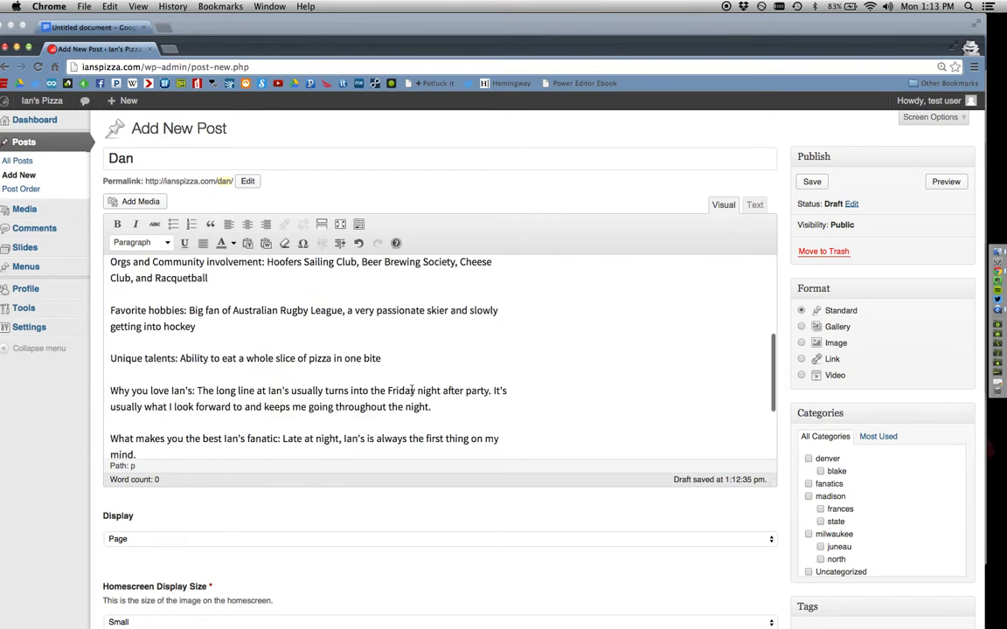
scroll(412, 389, "down", 5)
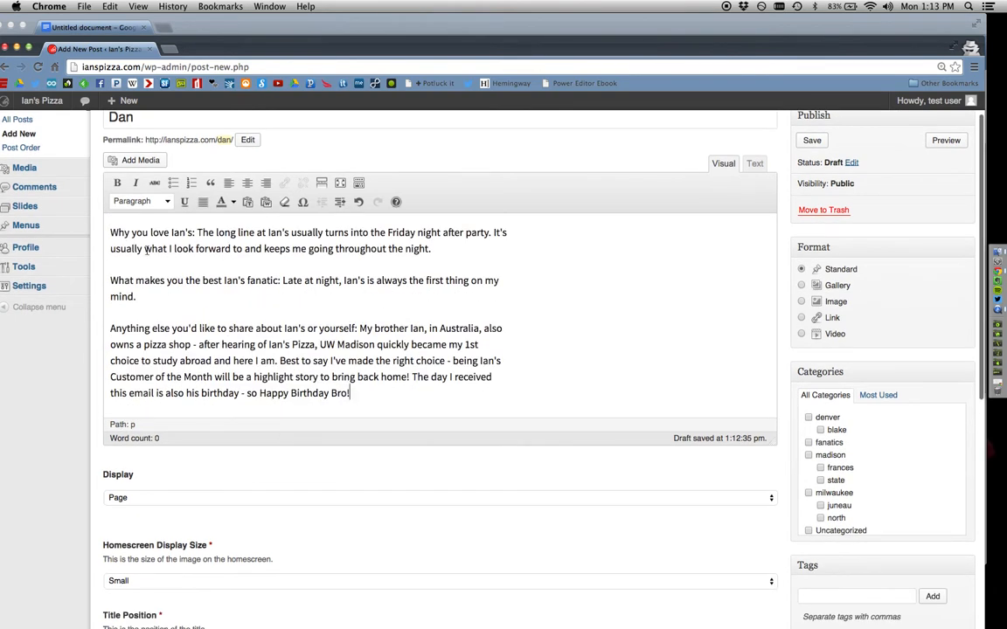
- Enter "Store name: 11/14" as the post's front-page blurb
scroll(98, 248, "down", 5)
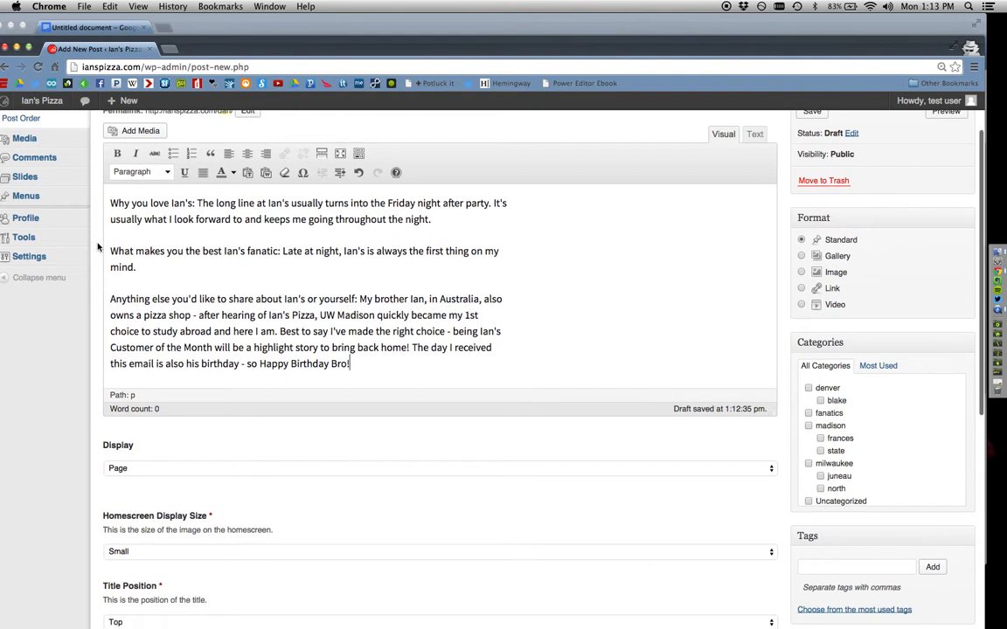
scroll(98, 248, "down", 3)
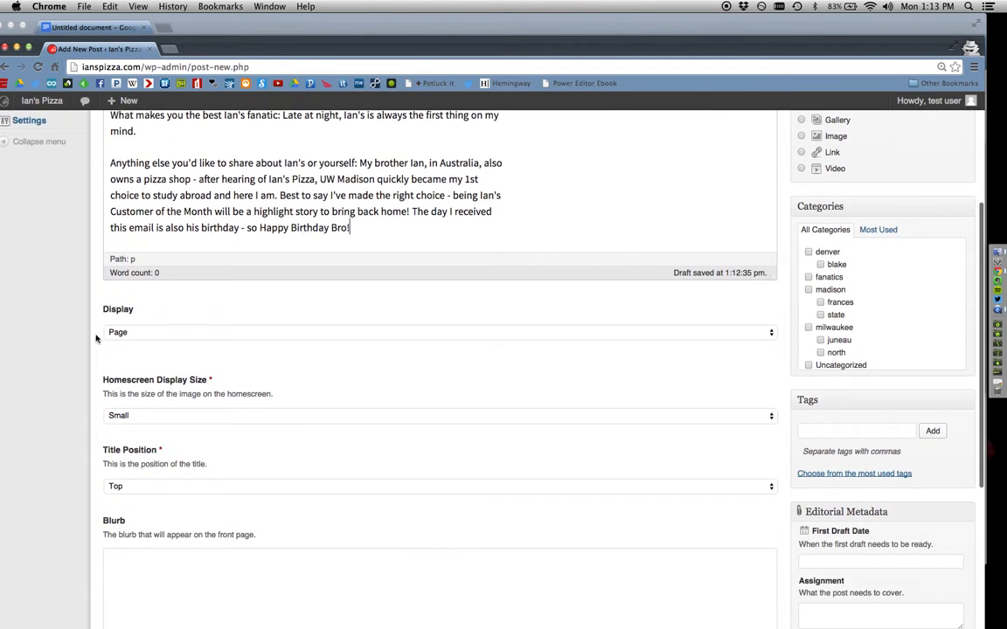
left_click(132, 554)
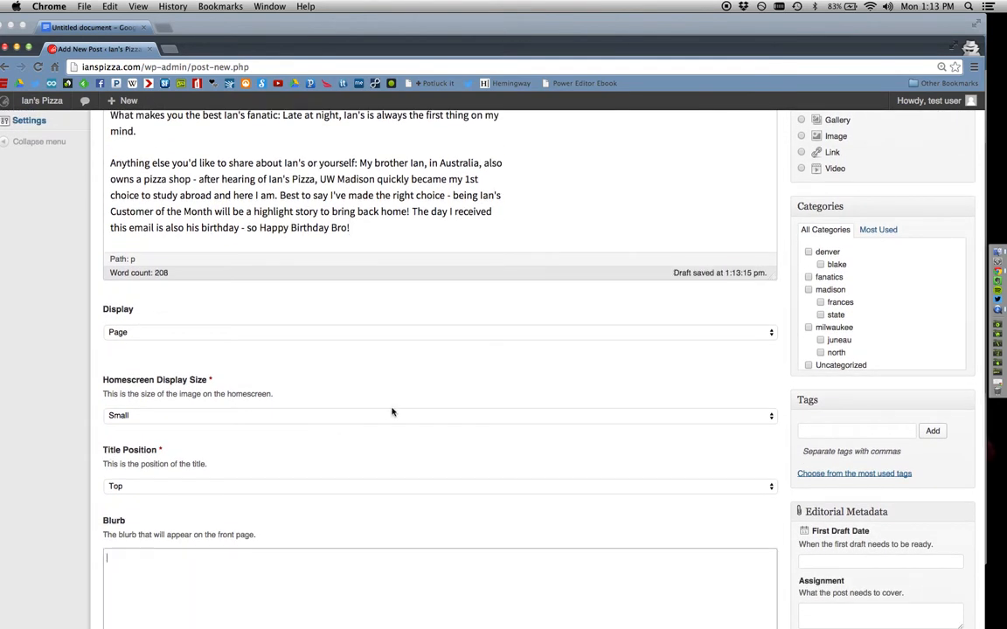
scroll(392, 410, "down", 5)
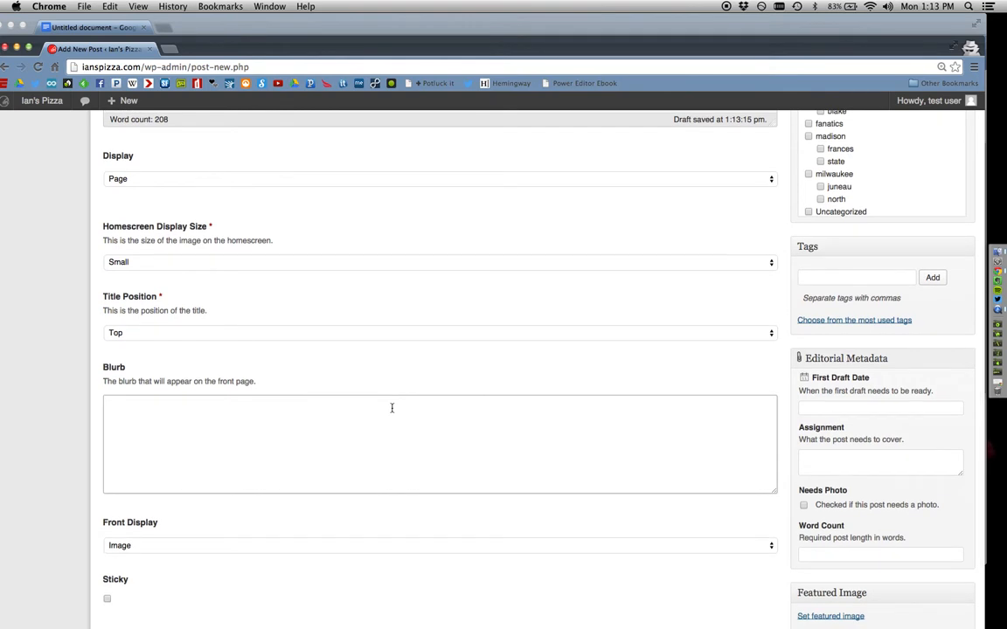
type("Store name: 11/14")
- Assign the post to the fanatics category
scroll(630, 357, "up", 3)
scroll(630, 358, "up", 5)
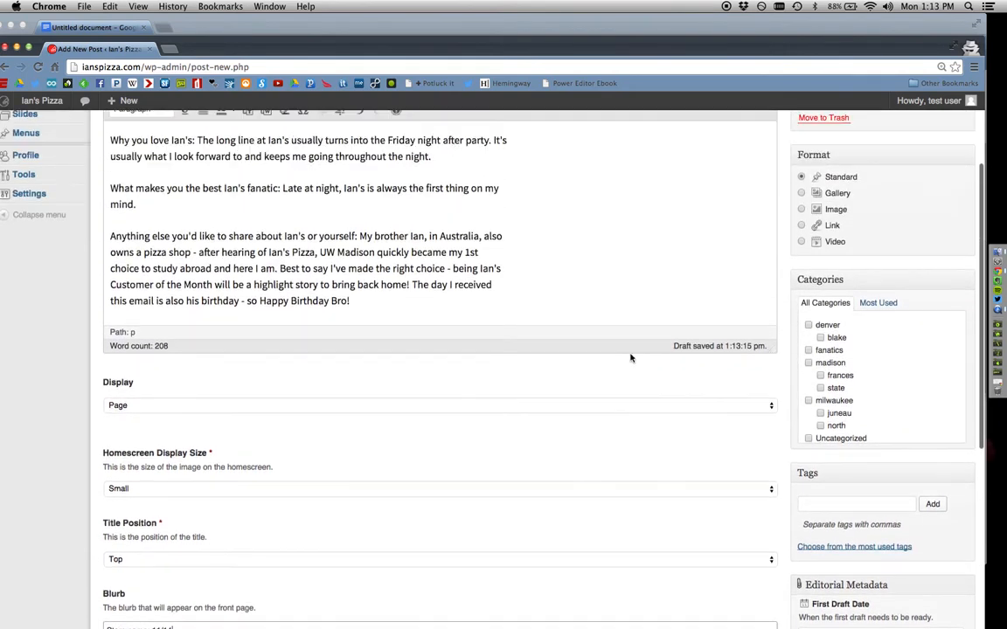
scroll(821, 264, "down", 1)
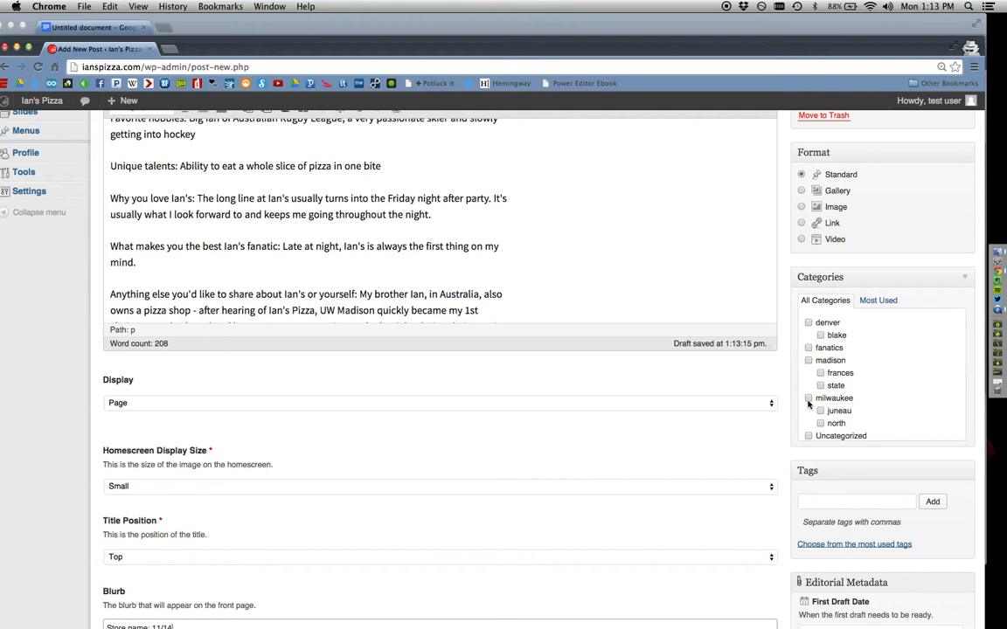
left_click(809, 348)
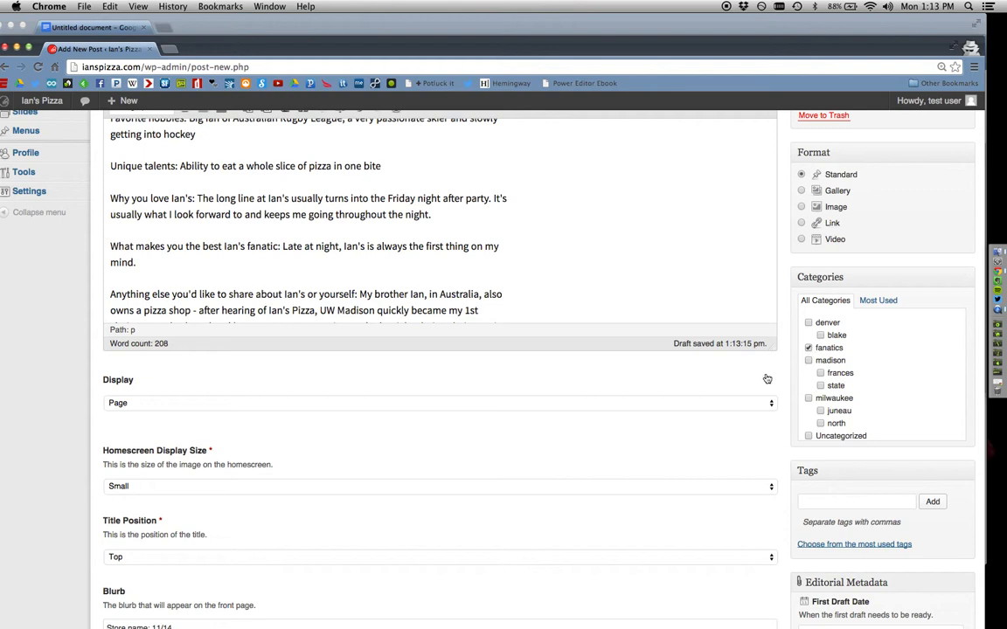
scroll(761, 381, "down", 3)
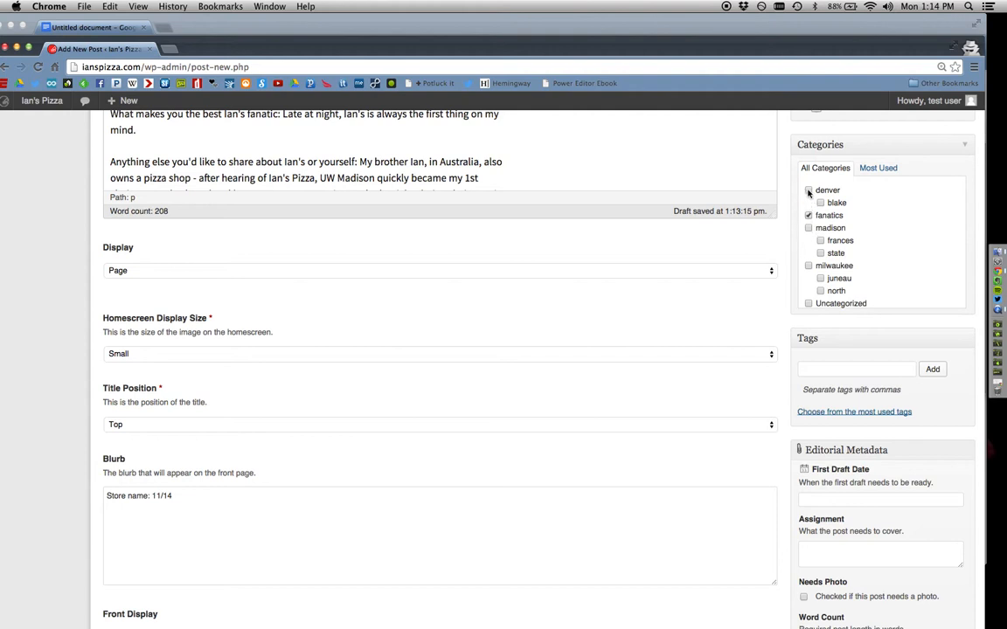
left_click(809, 229)
left_click(808, 228)
left_click(809, 190)
- Add the tags fanatics and Madison to the post from the most used tags
scroll(796, 240, "down", 2)
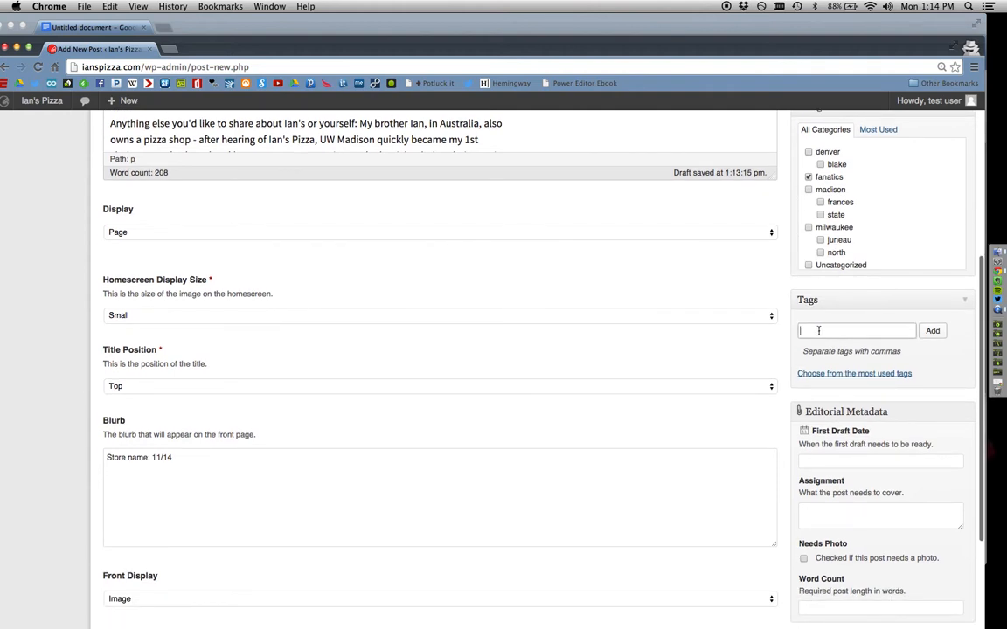
left_click(799, 373)
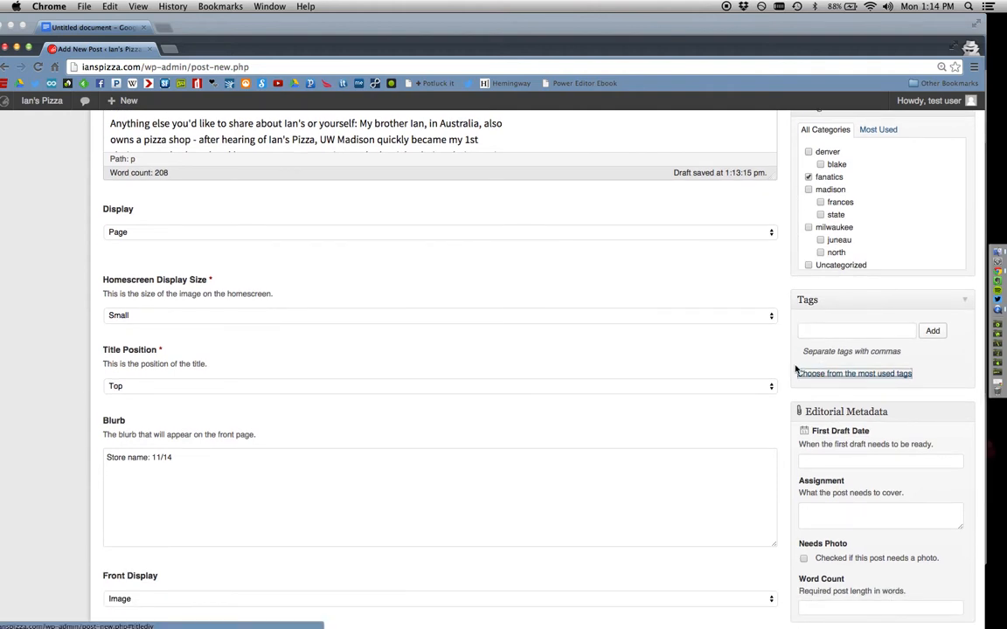
scroll(795, 426, "down", 1)
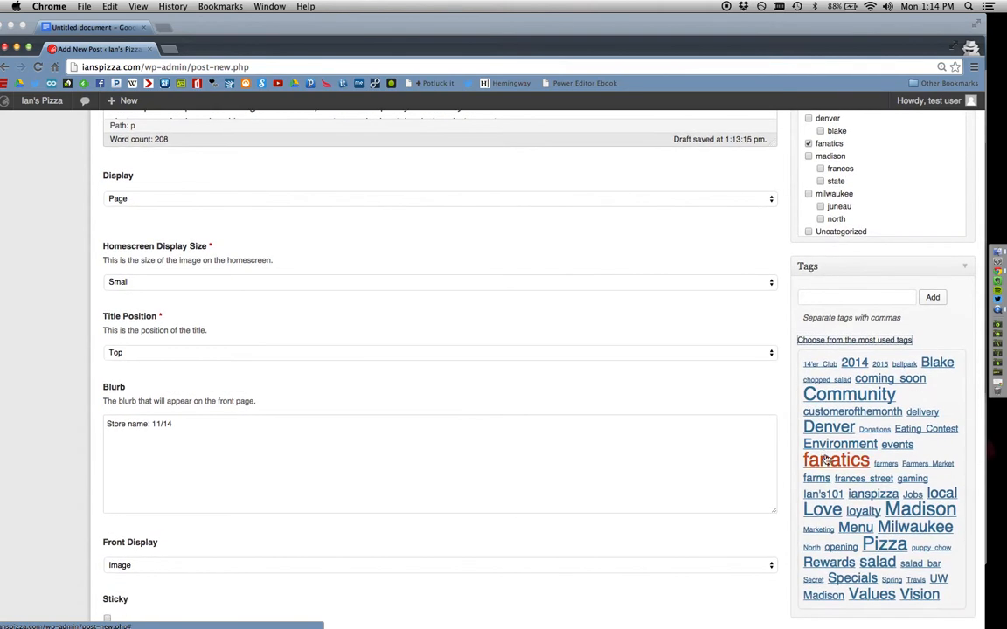
left_click(836, 474)
scroll(837, 371, "down", 1)
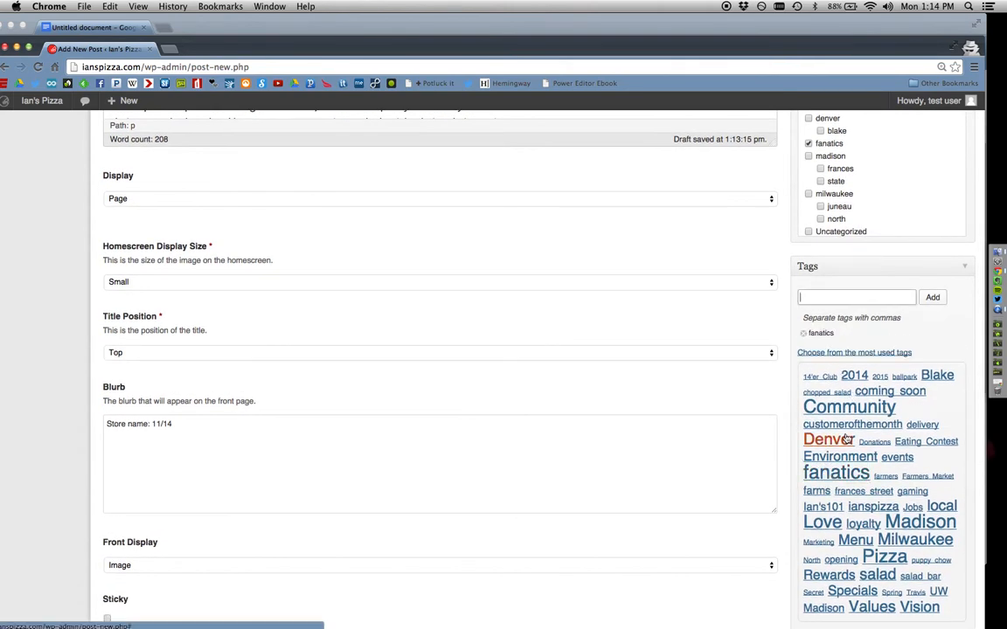
scroll(839, 384, "down", 3)
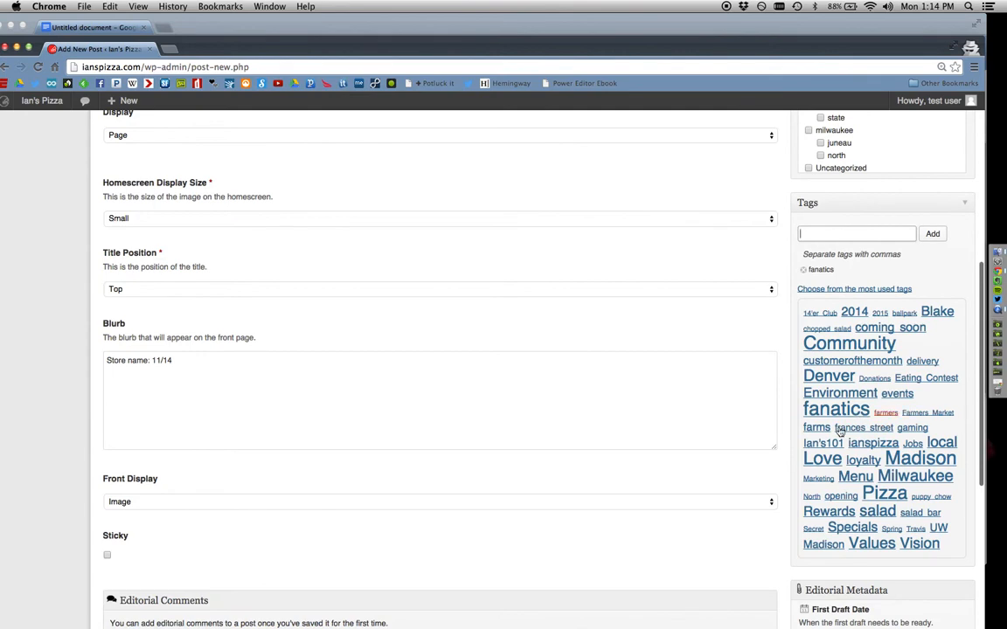
left_click(904, 461)
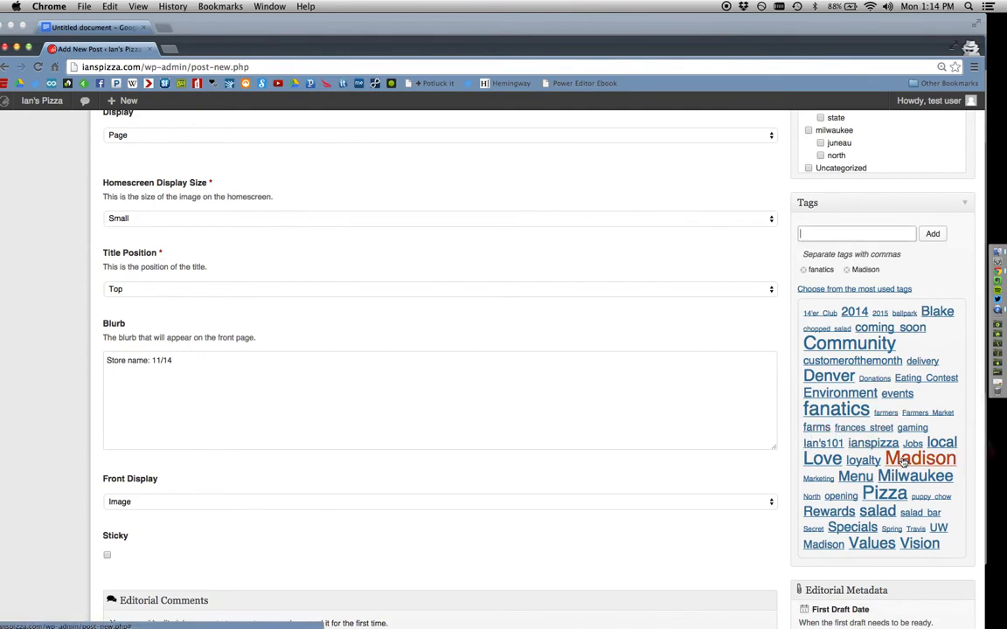
- Set IMG_5685.jpg, the existing photo of the man in the red shirt from the media library, as the post's featured image
scroll(795, 410, "down", 5)
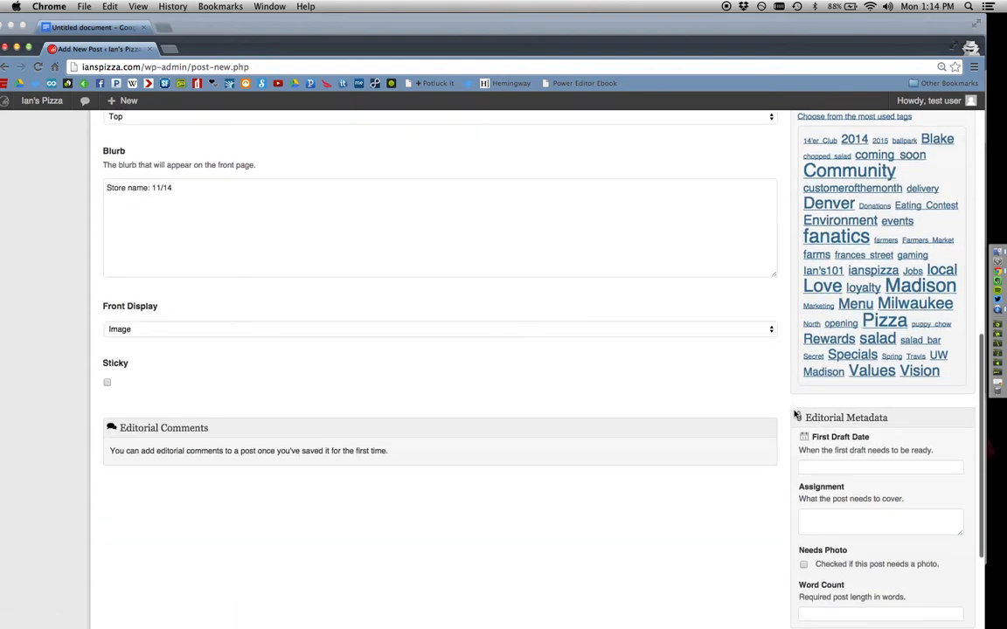
scroll(796, 412, "down", 2)
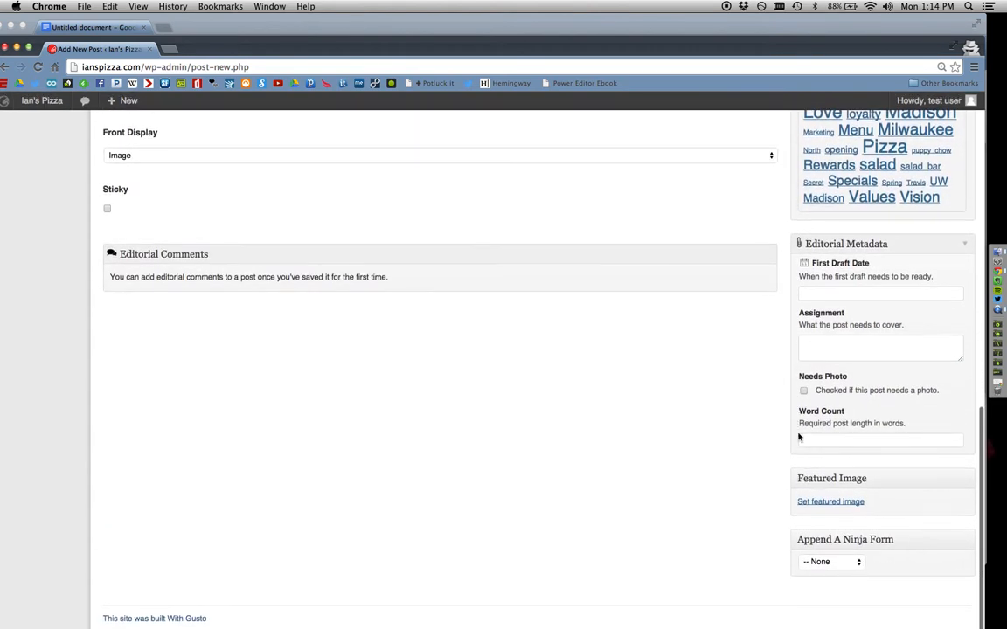
left_click(805, 505)
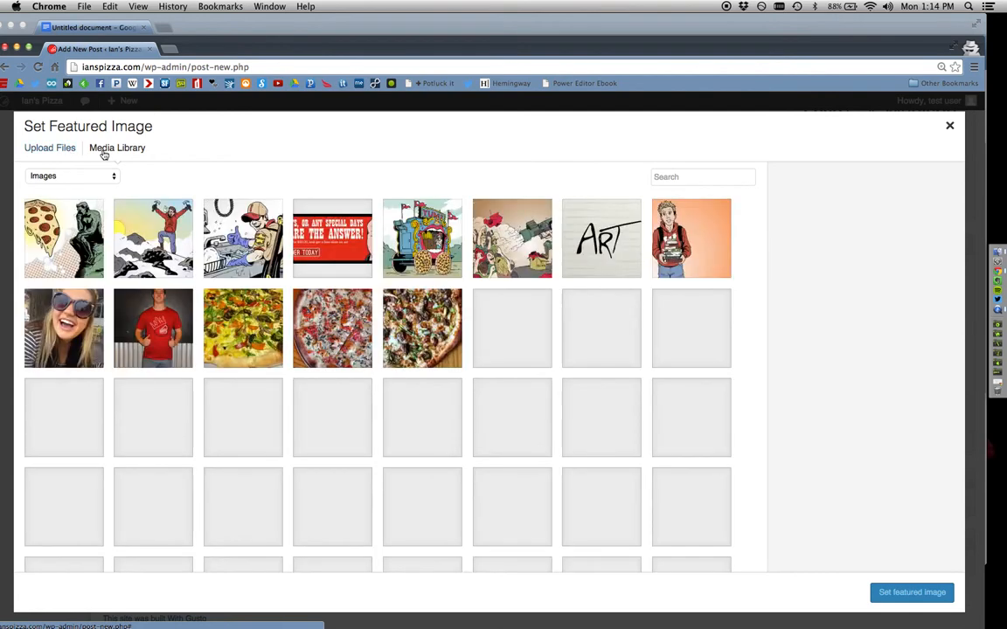
left_click(146, 325)
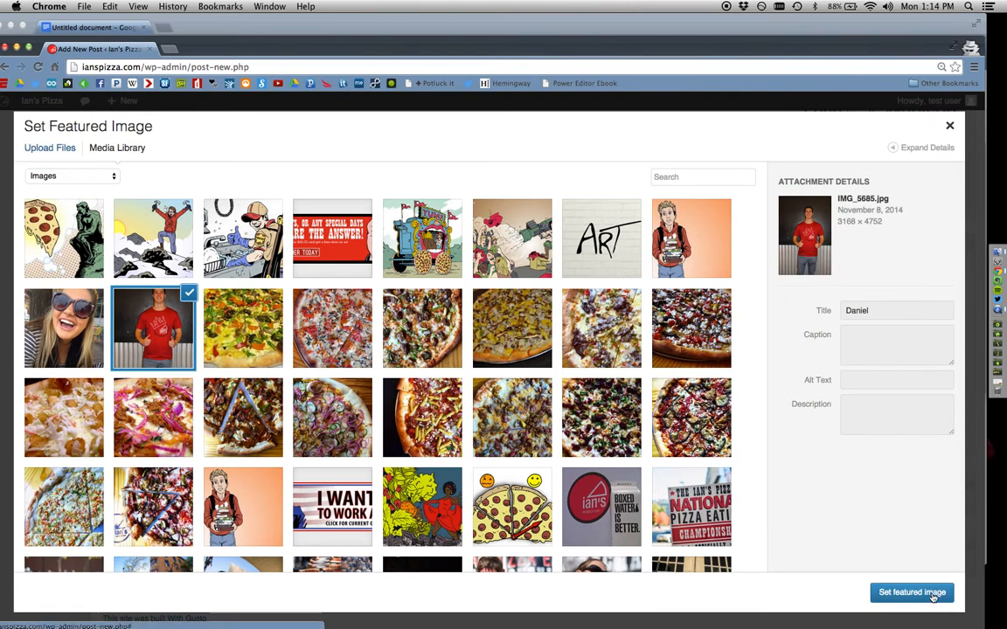
left_click(933, 594)
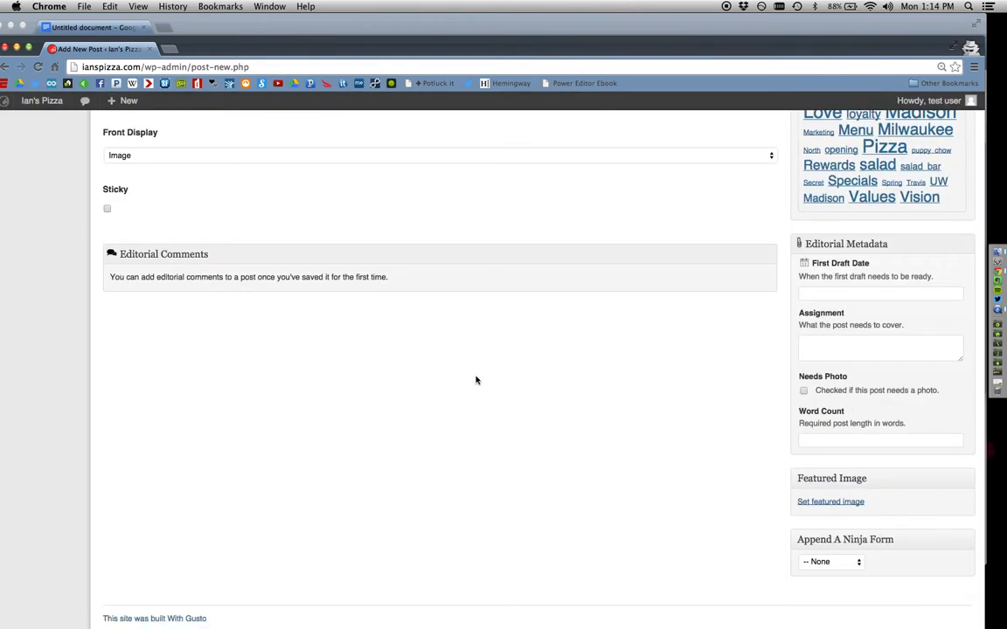
- Crop the featured image for the Home Page Small size, framing the man's head and upper body
scroll(853, 476, "down", 4)
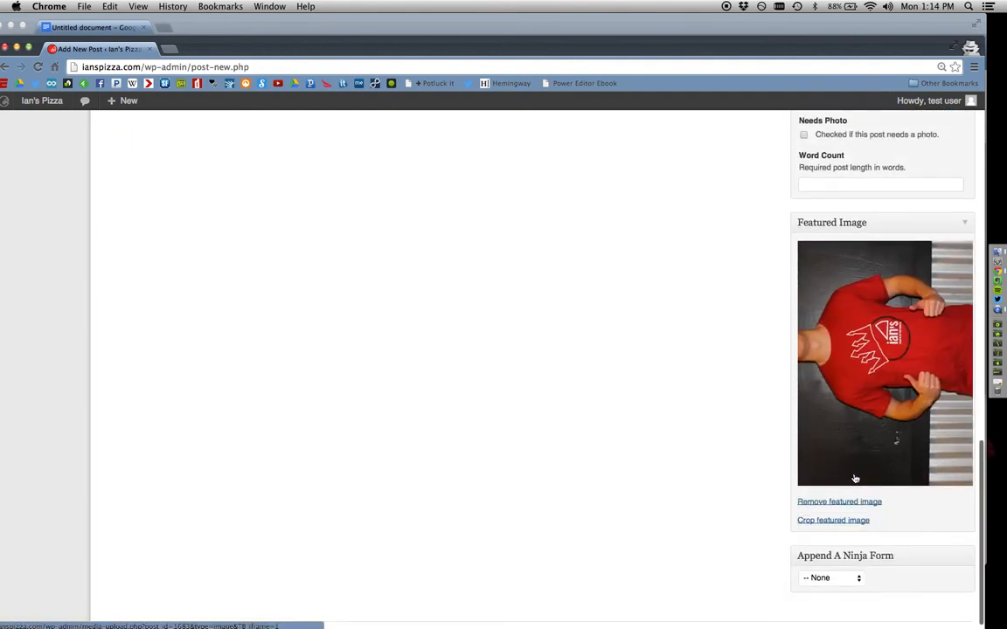
left_click(823, 522)
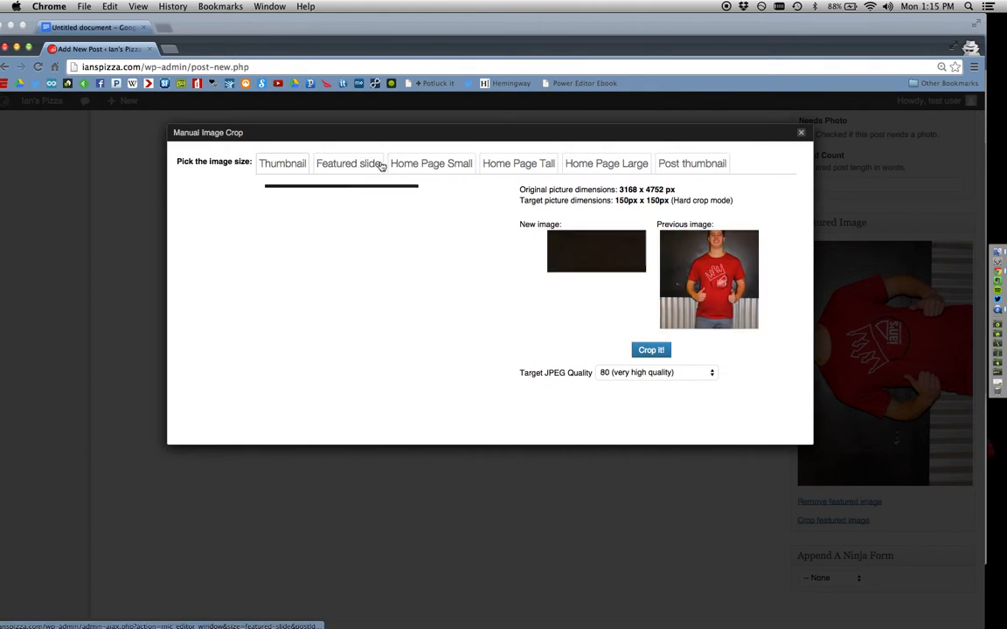
left_click(424, 166)
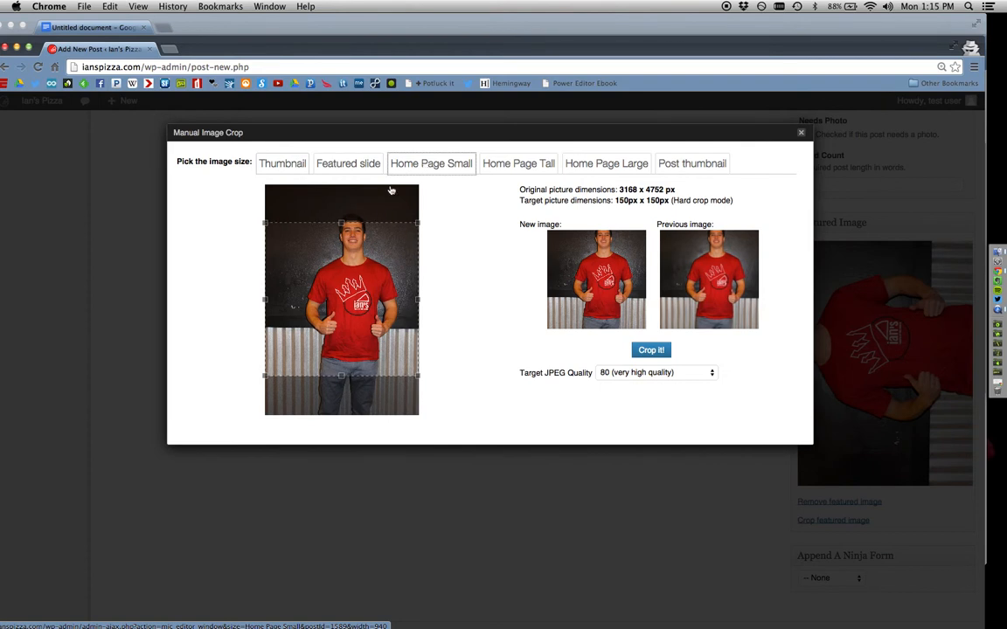
left_click_drag(342, 275, 341, 272)
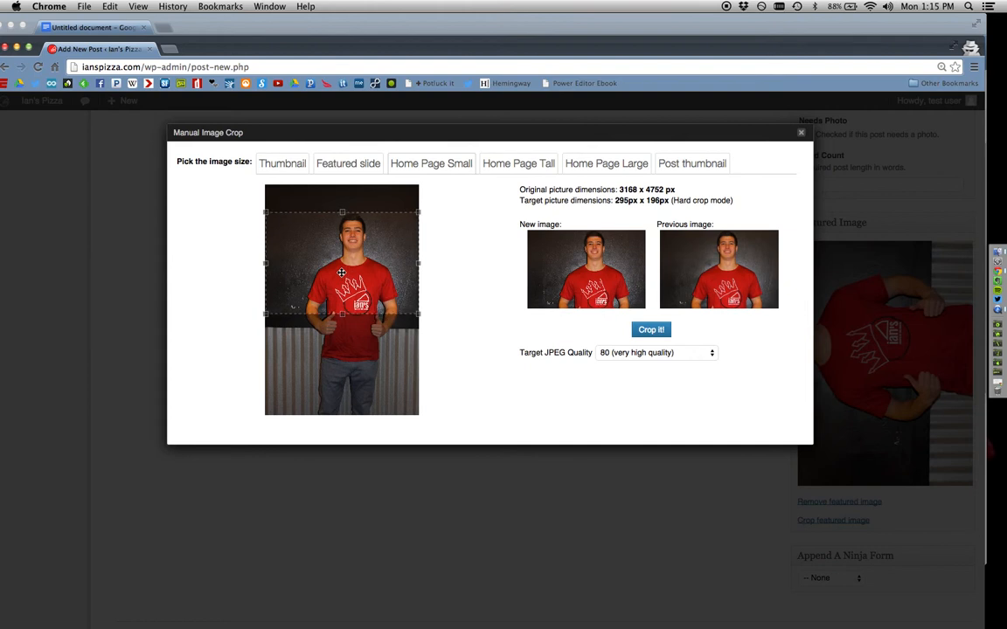
left_click(651, 332)
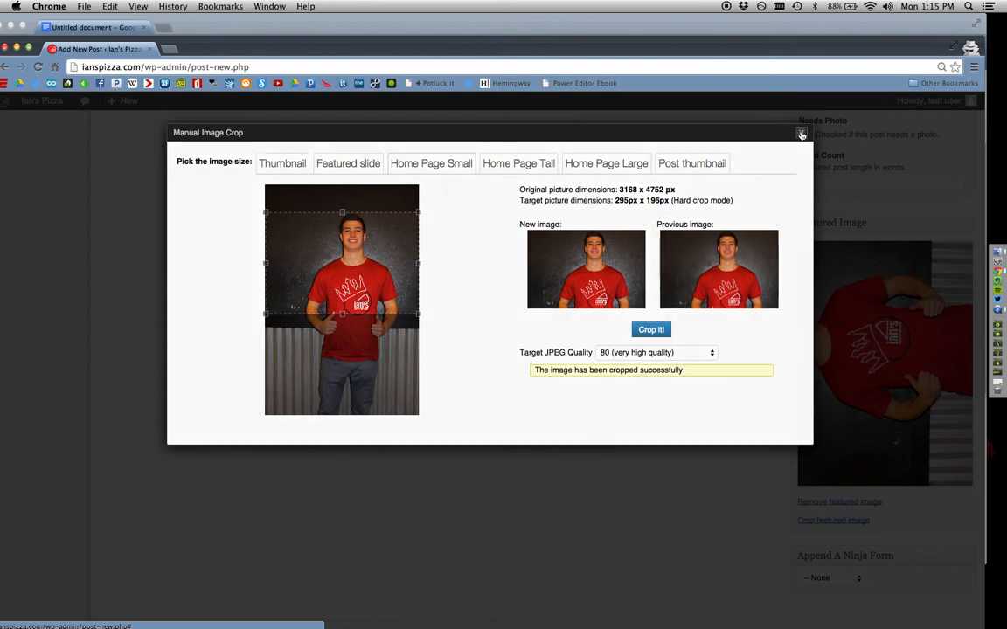
left_click(801, 134)
- Review the post's title, body text, category, blurb, tags and featured image for completeness
scroll(771, 203, "up", 10)
scroll(771, 202, "up", 6)
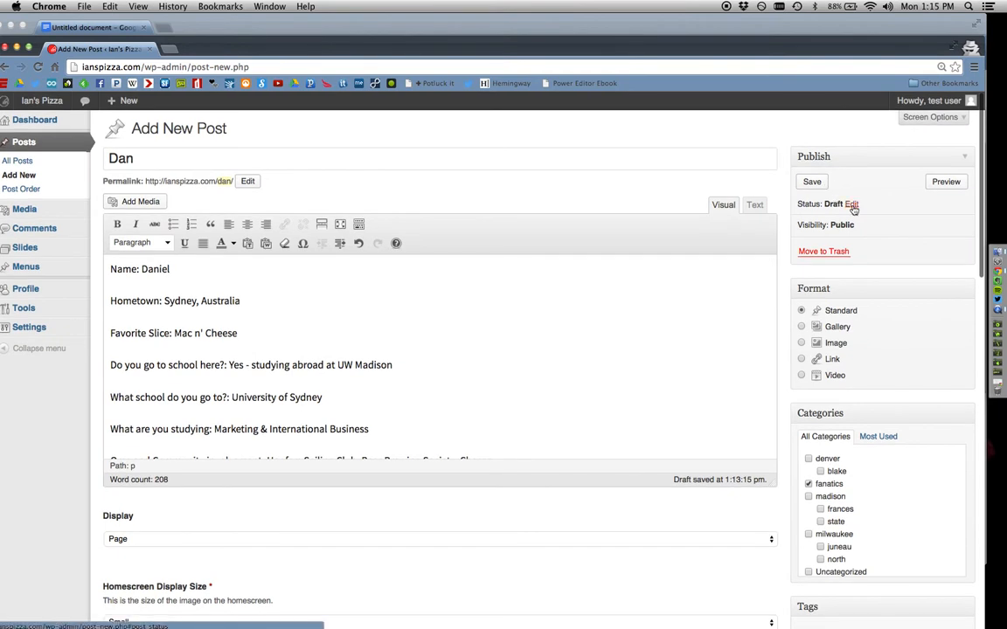
left_click_drag(139, 159, 100, 161)
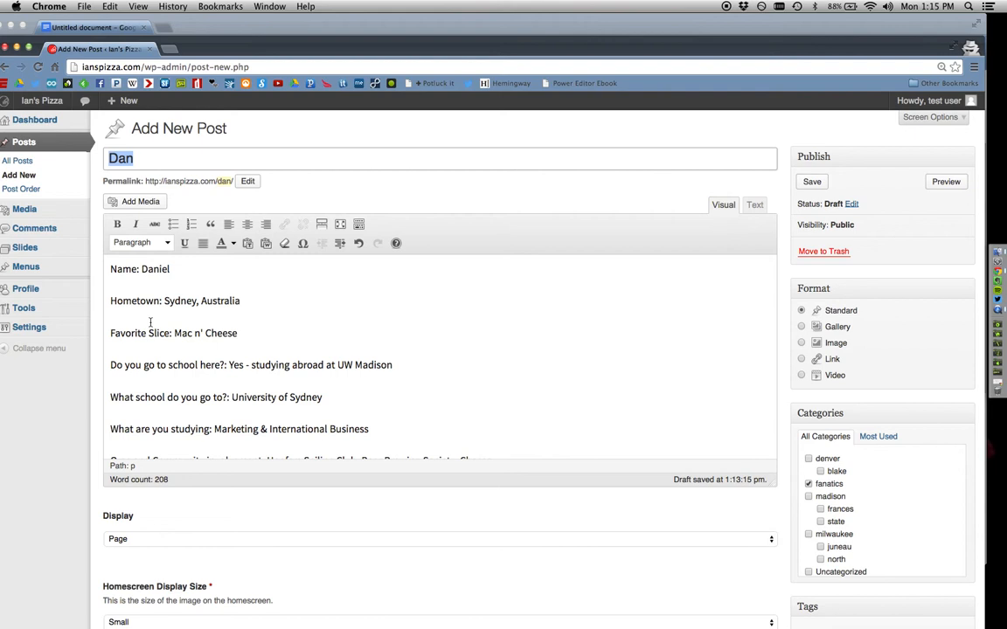
scroll(150, 323, "down", 5)
scroll(150, 322, "down", 10)
scroll(90, 322, "down", 8)
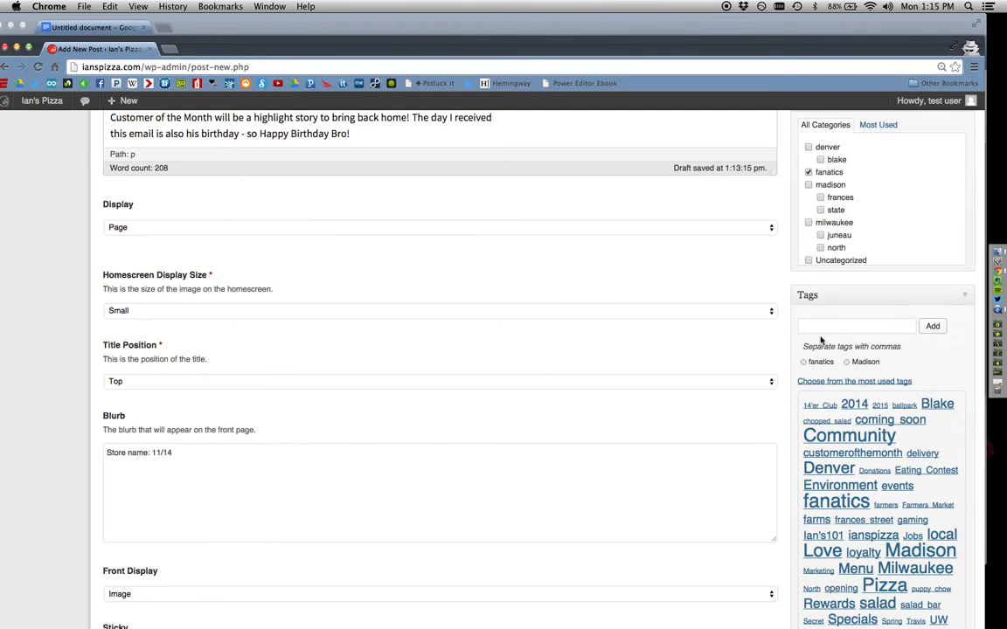
scroll(811, 326, "up", 1)
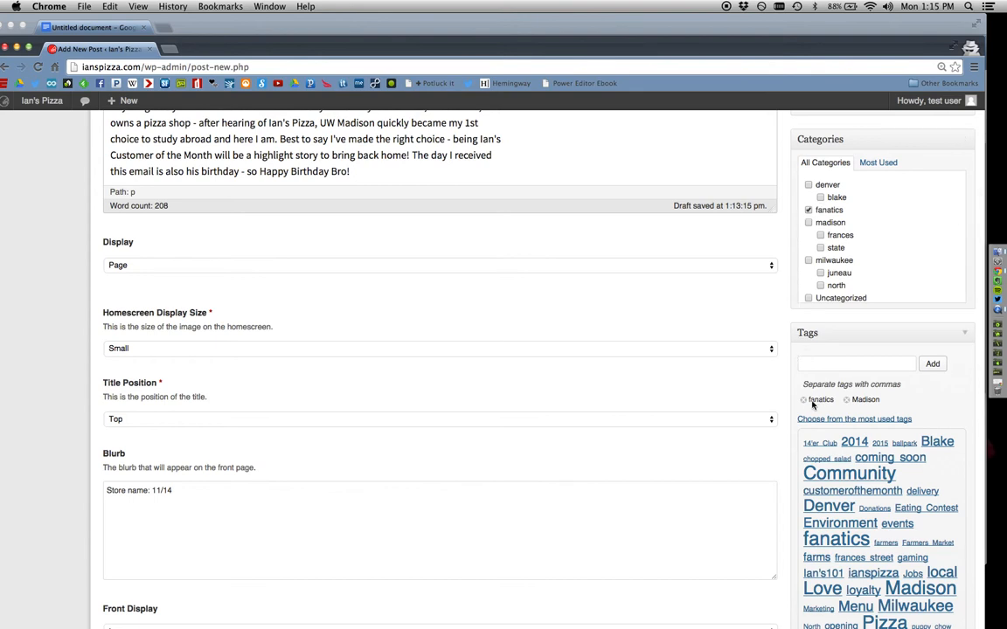
scroll(812, 403, "down", 10)
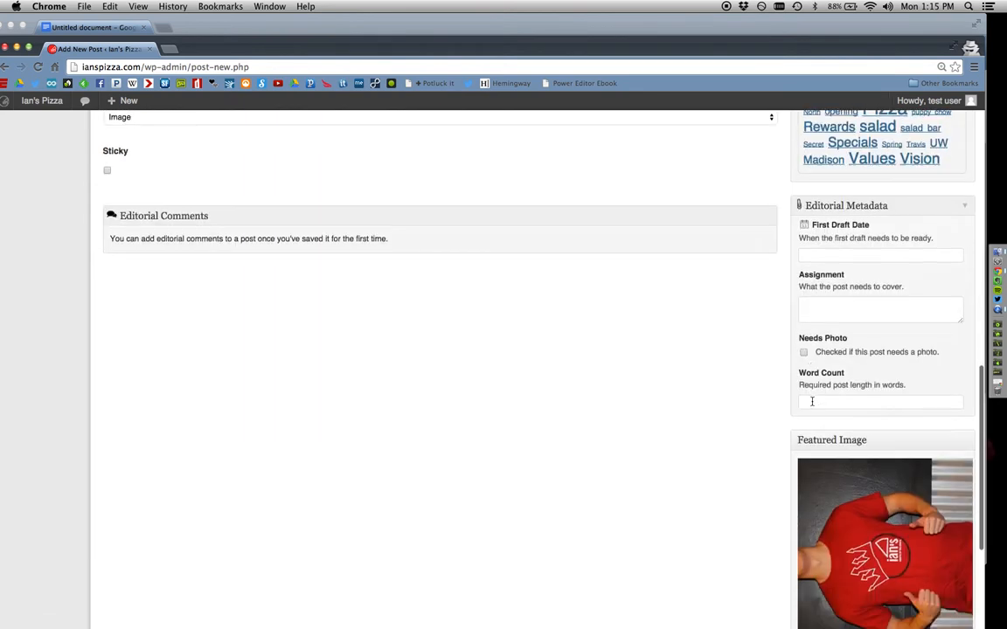
scroll(812, 400, "up", 15)
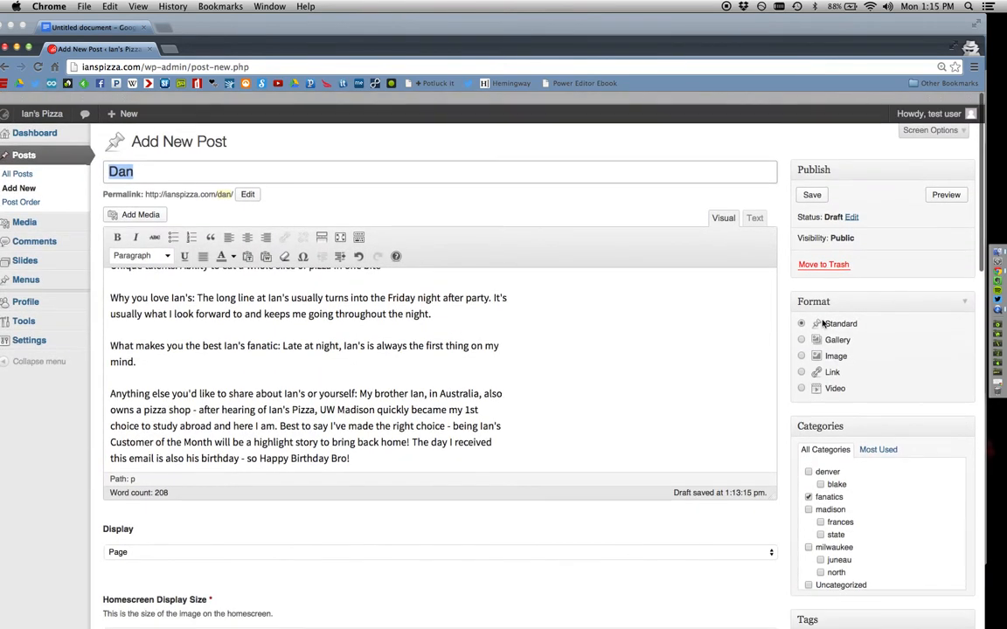
- Change the post's status to Pending Review
left_click(849, 203)
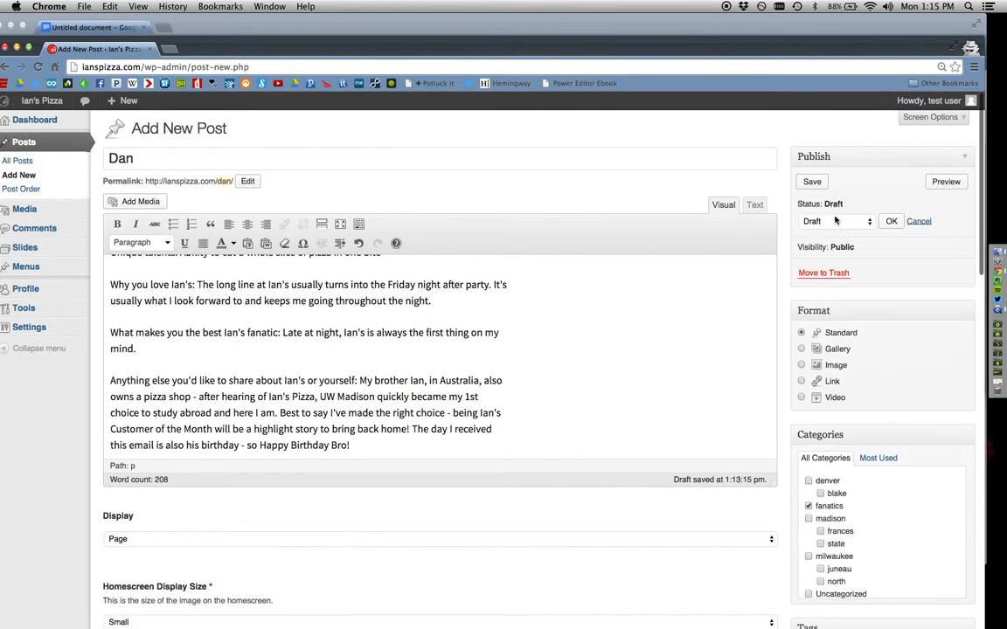
left_click(835, 221)
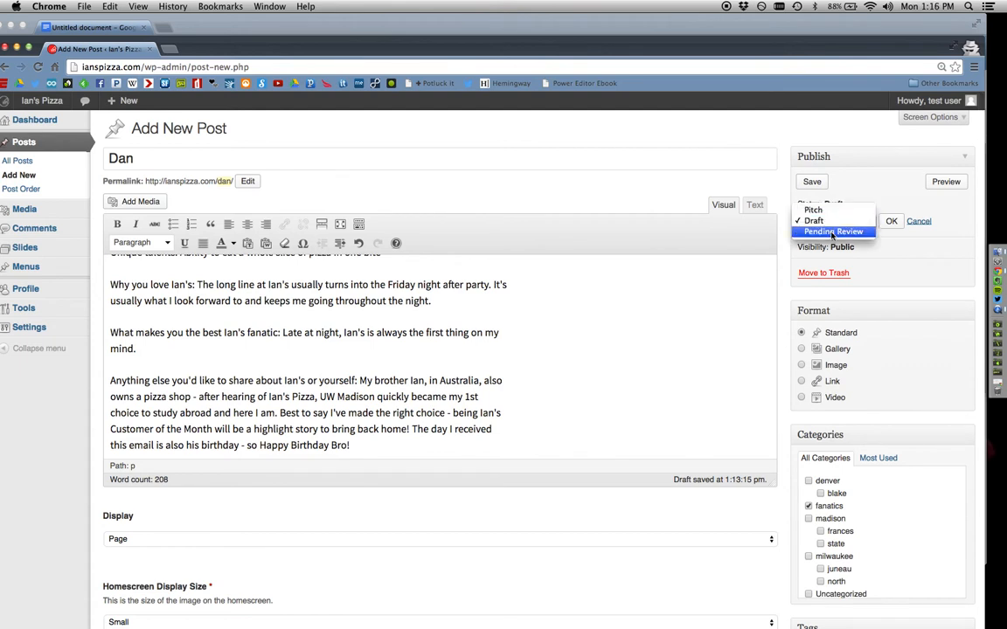
left_click(843, 223)
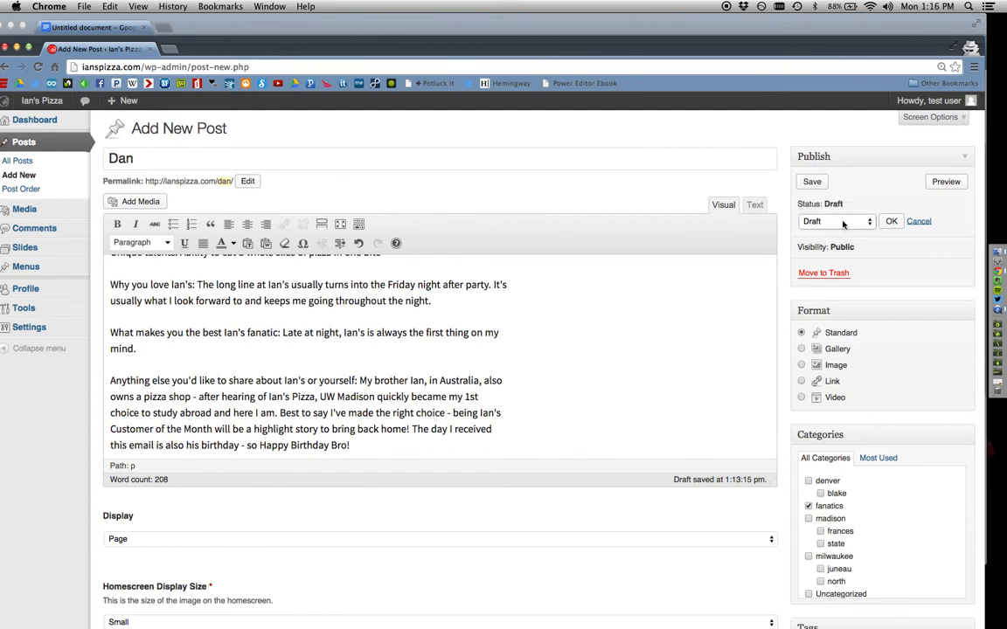
left_click(892, 221)
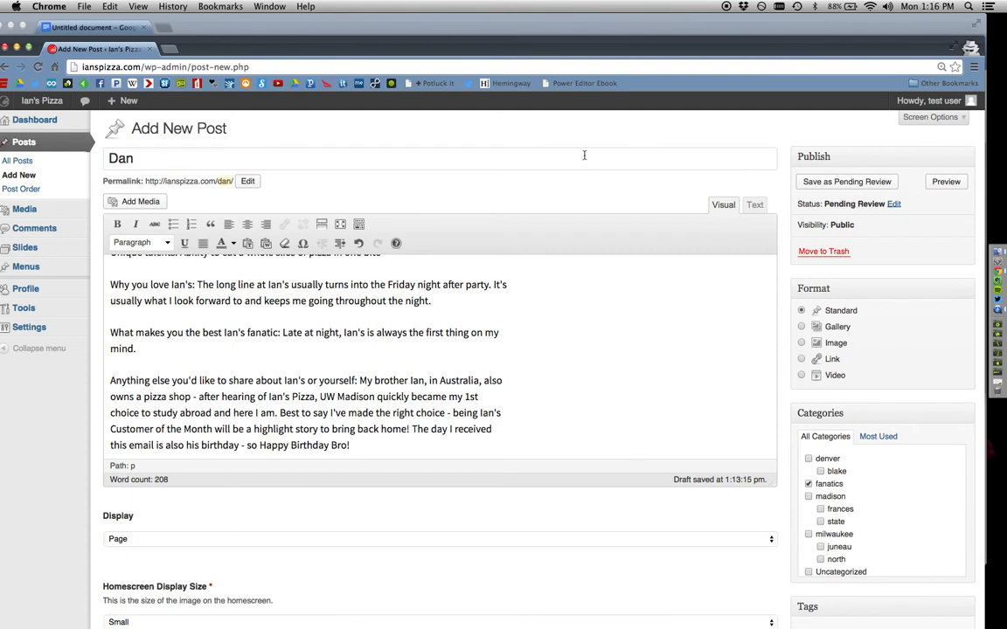
left_click(111, 101)
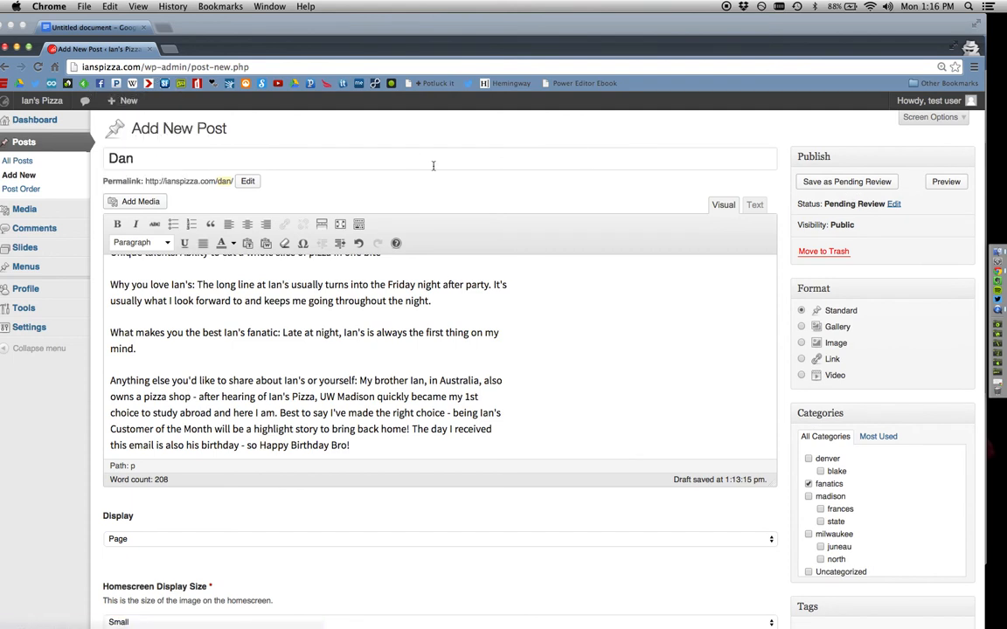